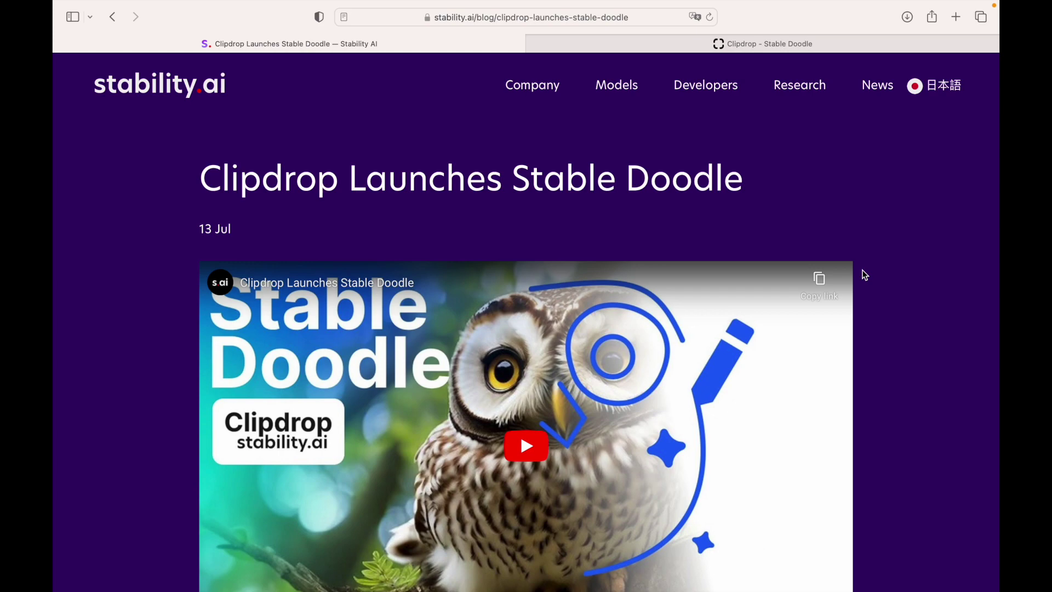
scroll(864, 275, "down", 5)
scroll(864, 275, "down", 3)
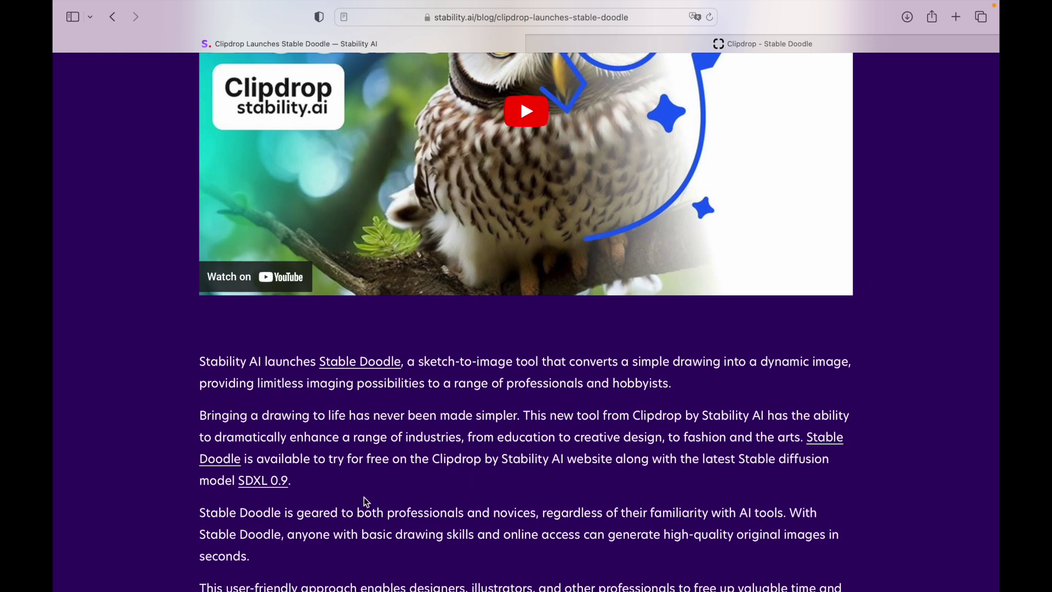
scroll(176, 525, "down", 3)
scroll(176, 525, "down", 3)
scroll(176, 530, "down", 2)
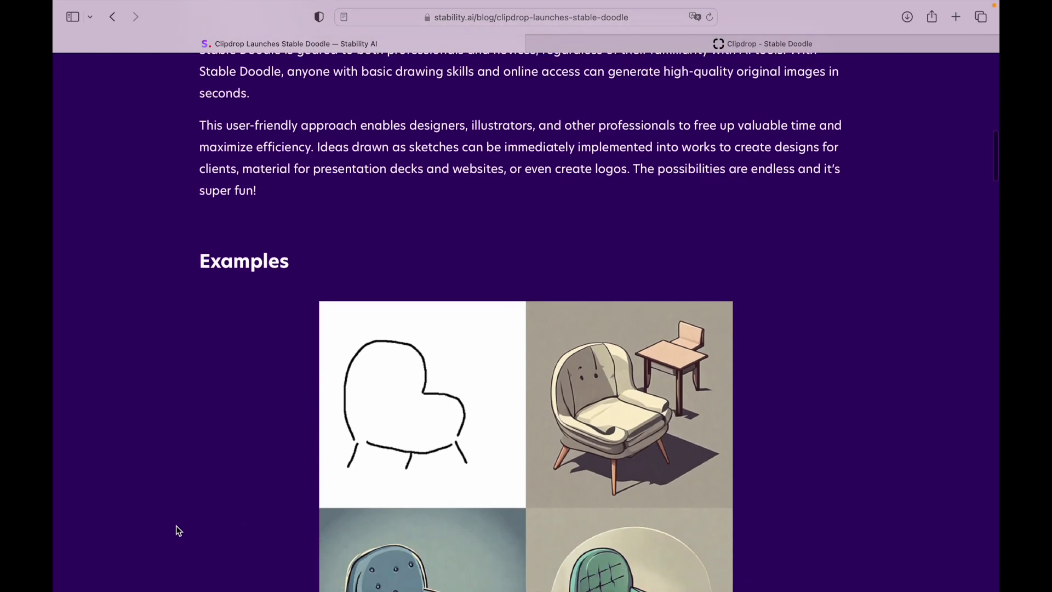
scroll(177, 530, "down", 2)
scroll(176, 530, "down", 1)
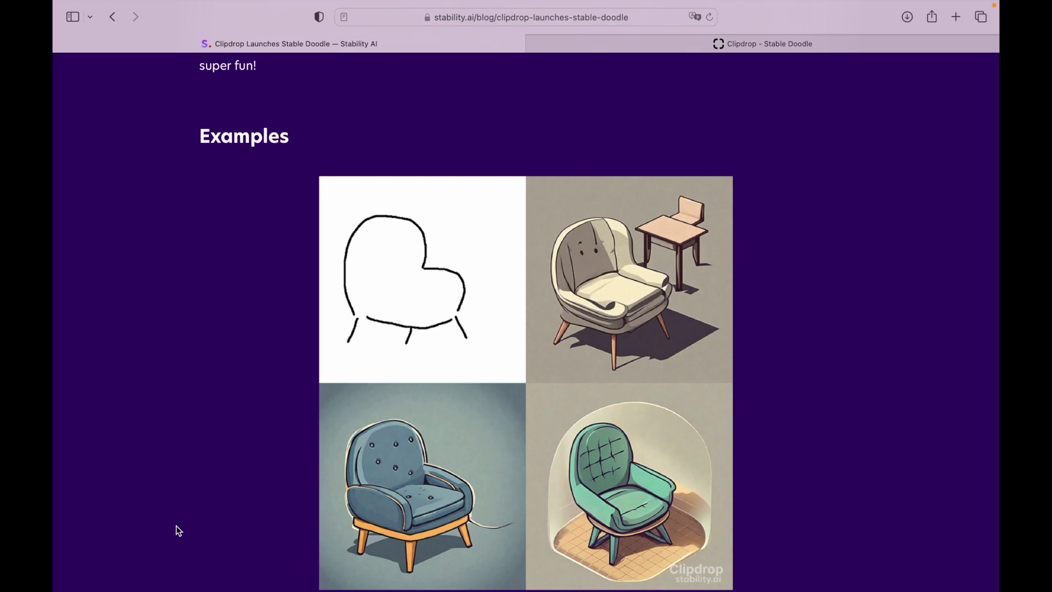
scroll(176, 531, "down", 6)
scroll(176, 530, "down", 2)
scroll(175, 530, "down", 2)
scroll(177, 530, "down", 1)
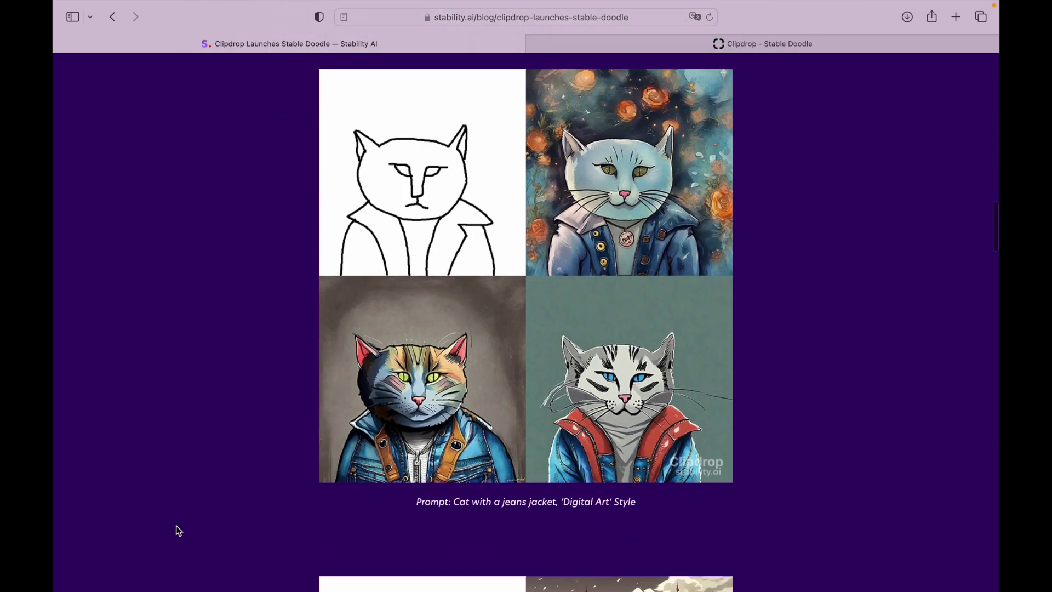
scroll(177, 526, "down", 5)
scroll(176, 526, "down", 1)
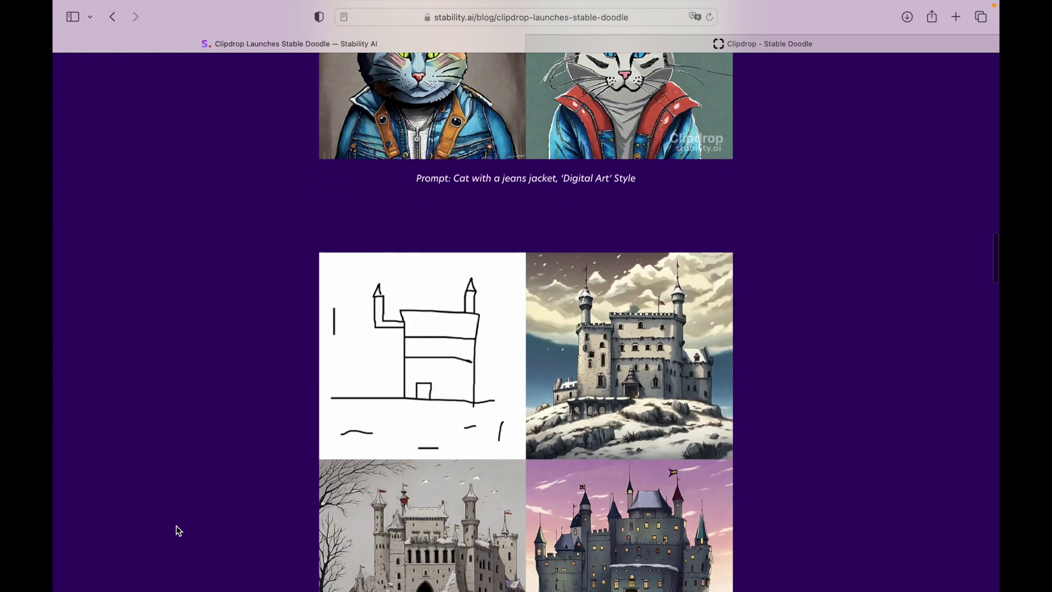
scroll(177, 526, "down", 1)
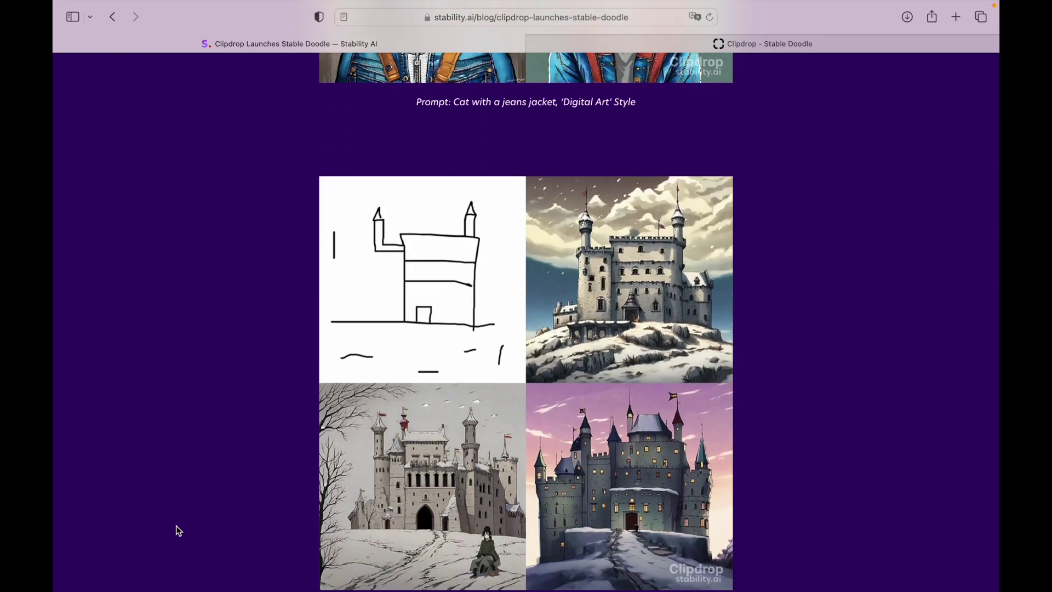
scroll(177, 530, "down", 2)
scroll(176, 530, "down", 3)
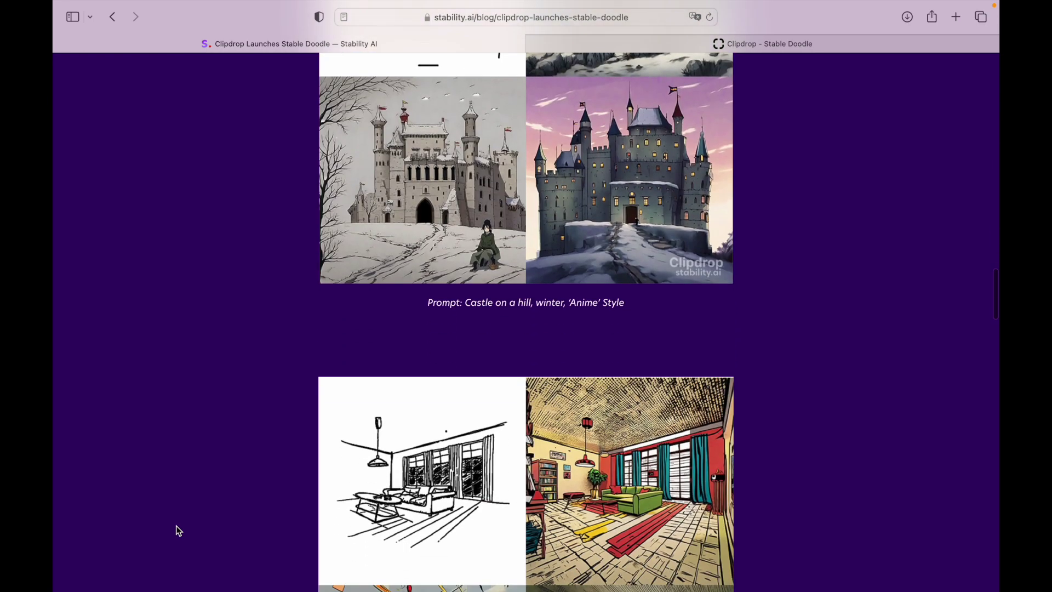
scroll(176, 530, "down", 10)
scroll(176, 530, "down", 10)
scroll(176, 530, "down", 3)
scroll(176, 529, "down", 2)
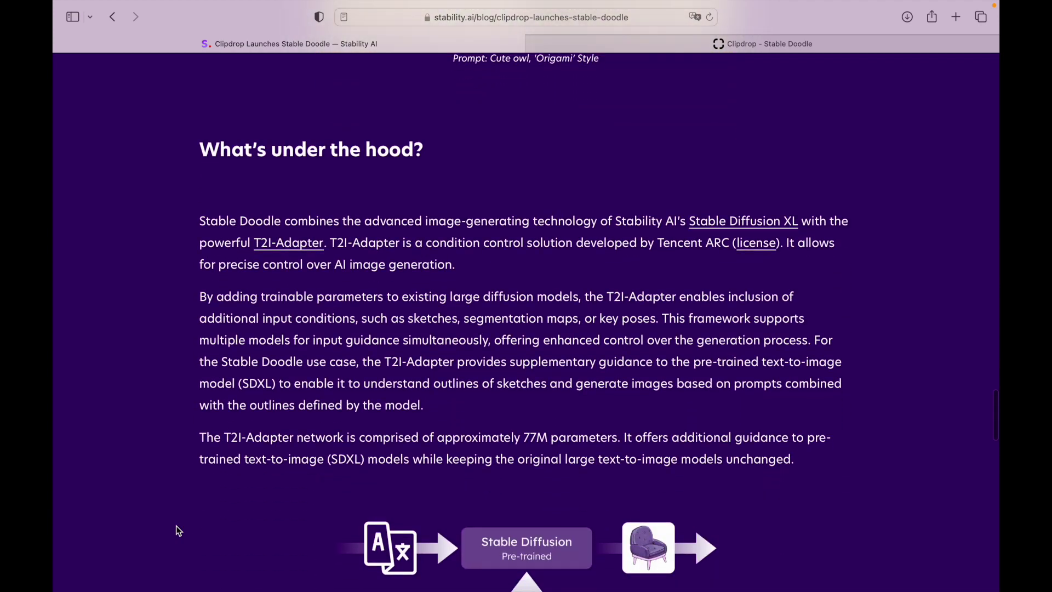
scroll(176, 530, "down", 2)
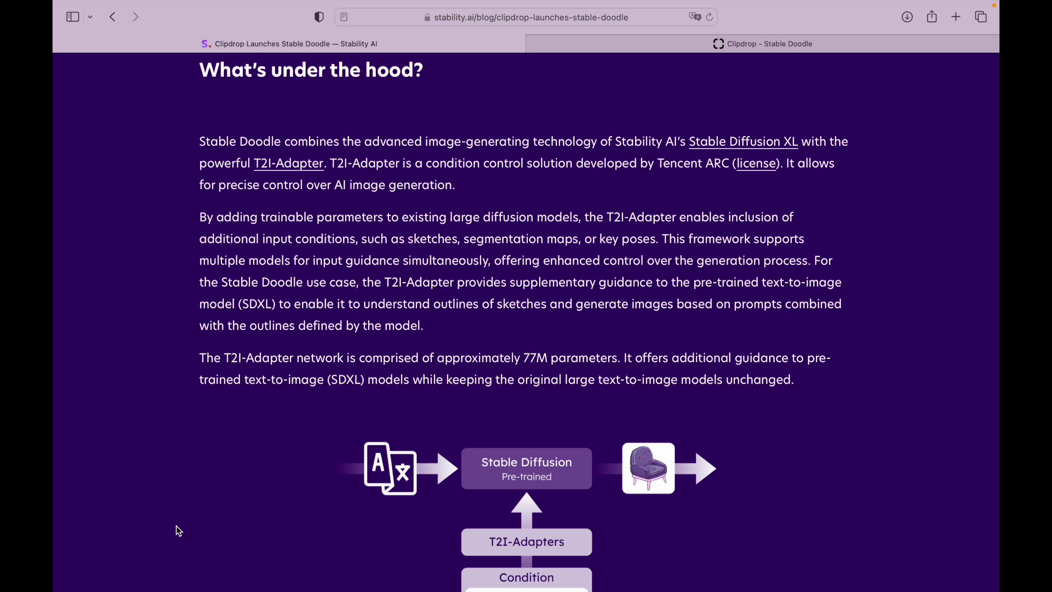
scroll(176, 531, "down", 2)
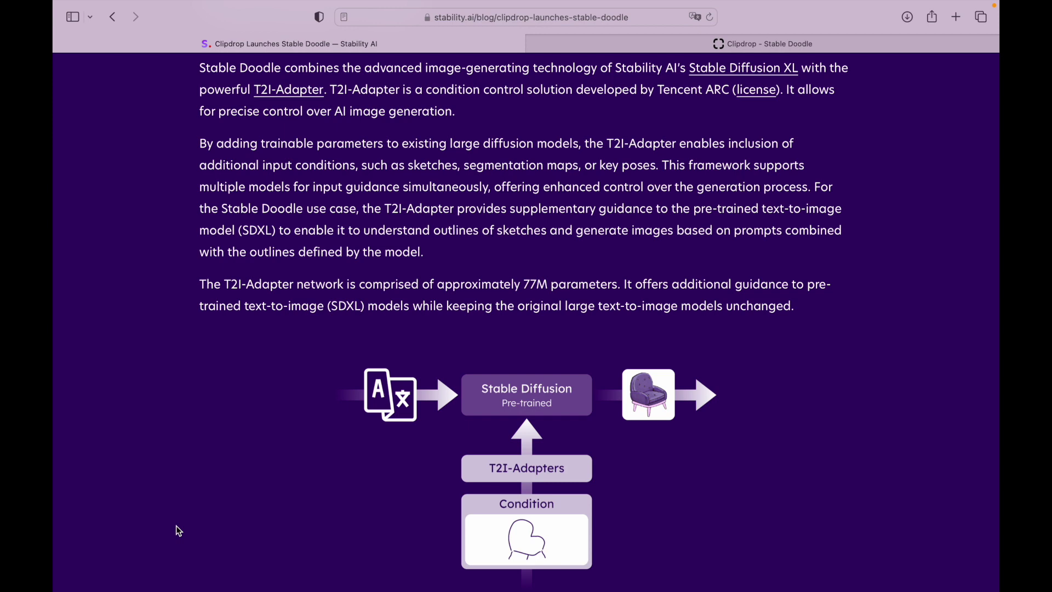
scroll(177, 529, "down", 2)
scroll(177, 528, "down", 4)
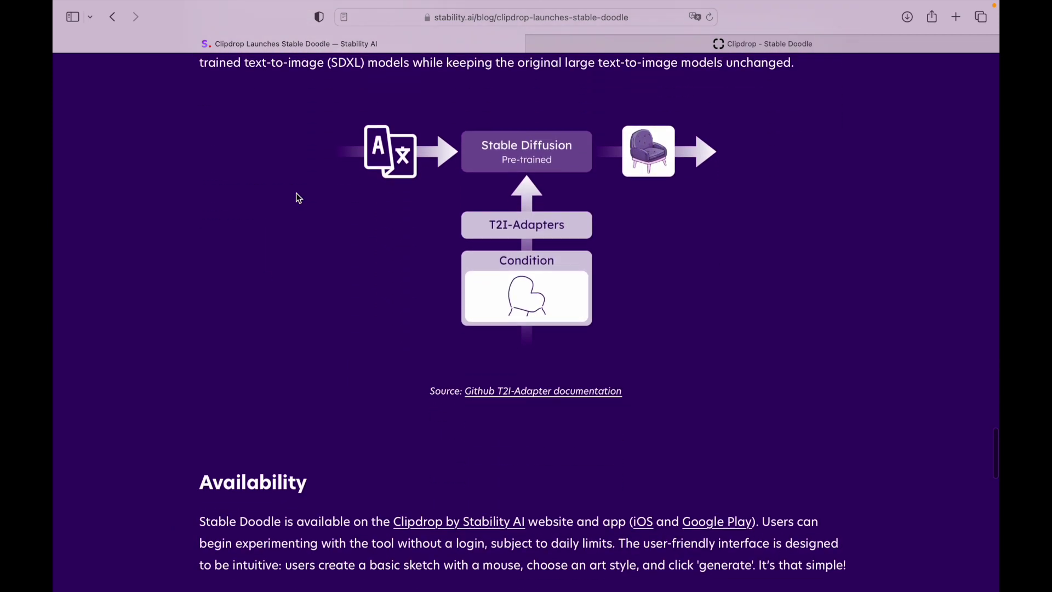
On the Stable Doodle page, draw the house walls, roof chimney, a window and right-side steps.
left_click(579, 43)
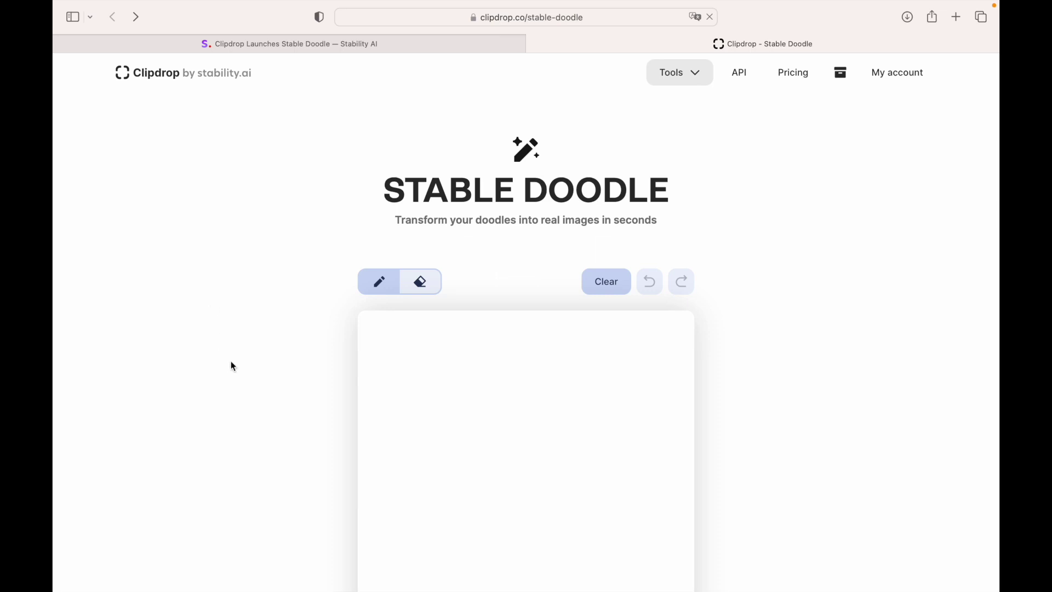
scroll(231, 361, "down", 3)
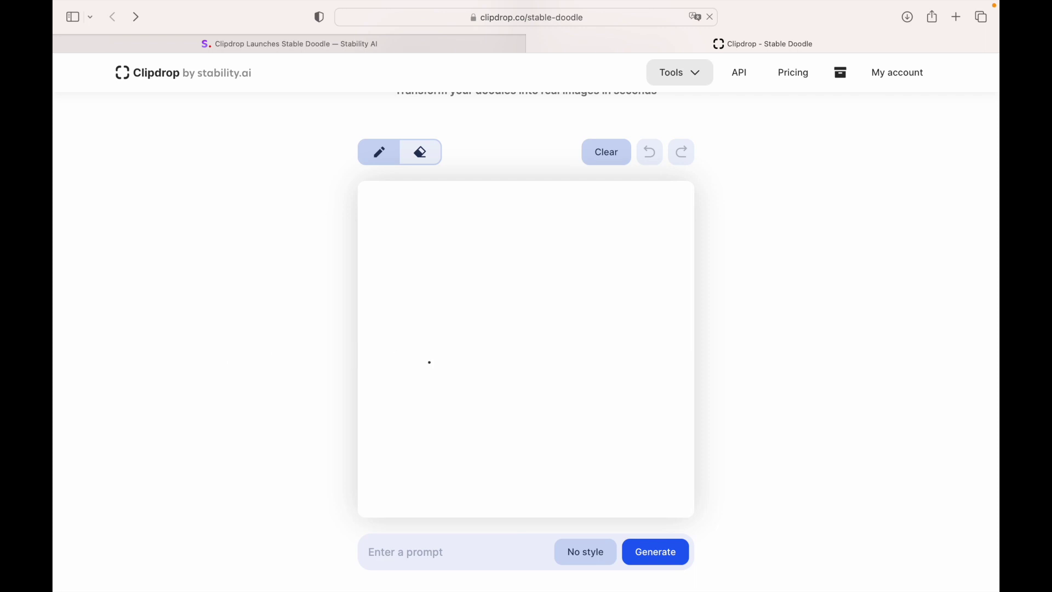
mouse_move(456, 322)
left_mouse_down()
mouse_move(455, 421)
mouse_move(585, 416)
mouse_move(586, 297)
mouse_move(449, 303)
mouse_move(454, 329)
mouse_move(493, 215)
mouse_move(586, 298)
left_mouse_up()
mouse_move(532, 258)
left_mouse_down()
mouse_move(532, 231)
mouse_move(554, 247)
mouse_move(554, 275)
left_mouse_up()
mouse_move(496, 336)
left_mouse_down()
mouse_move(496, 372)
mouse_move(554, 353)
mouse_move(550, 333)
mouse_move(495, 334)
mouse_move(549, 355)
left_mouse_up()
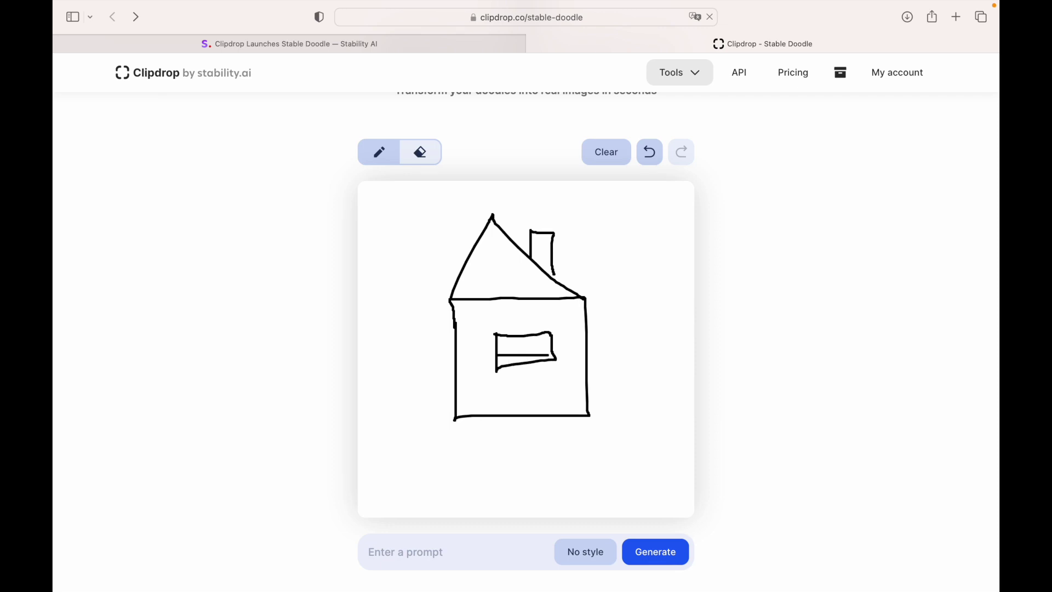
mouse_move(586, 363)
left_mouse_down()
mouse_move(606, 361)
mouse_move(605, 388)
mouse_move(628, 384)
mouse_move(629, 403)
mouse_move(659, 414)
mouse_move(590, 413)
left_mouse_up()
scroll(499, 474, "down", 1)
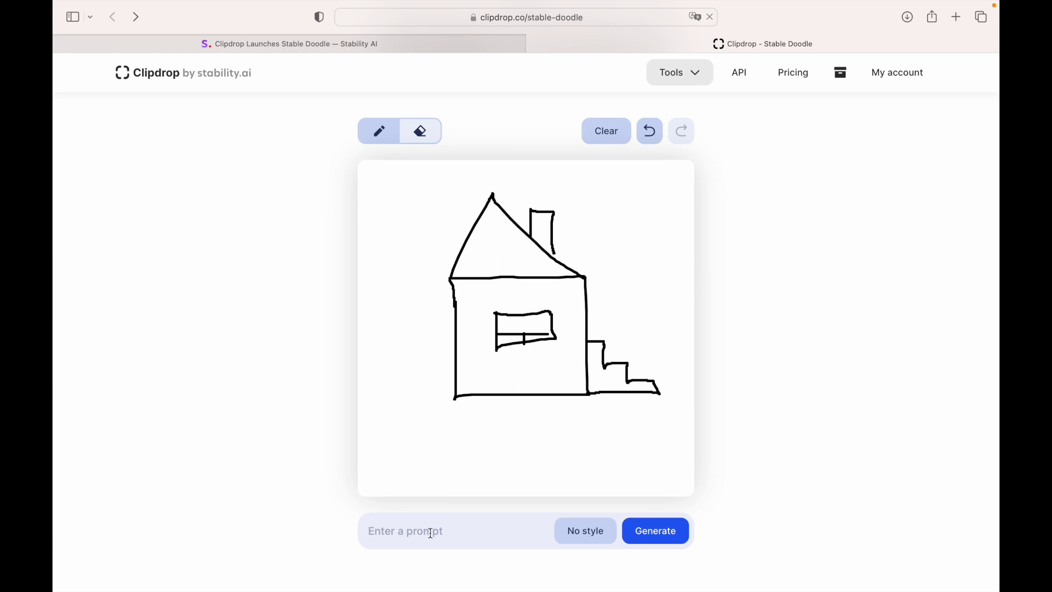
Enter the prompt 'a house' and generate three images from the doodle.
left_click(429, 533)
type("a house")
left_click(675, 541)
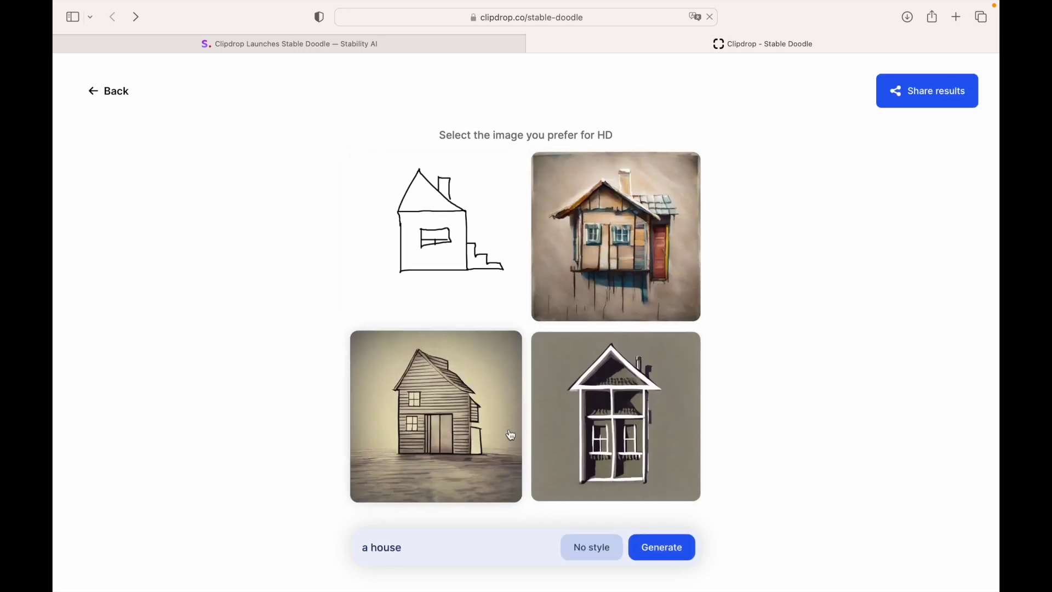
left_click(588, 554)
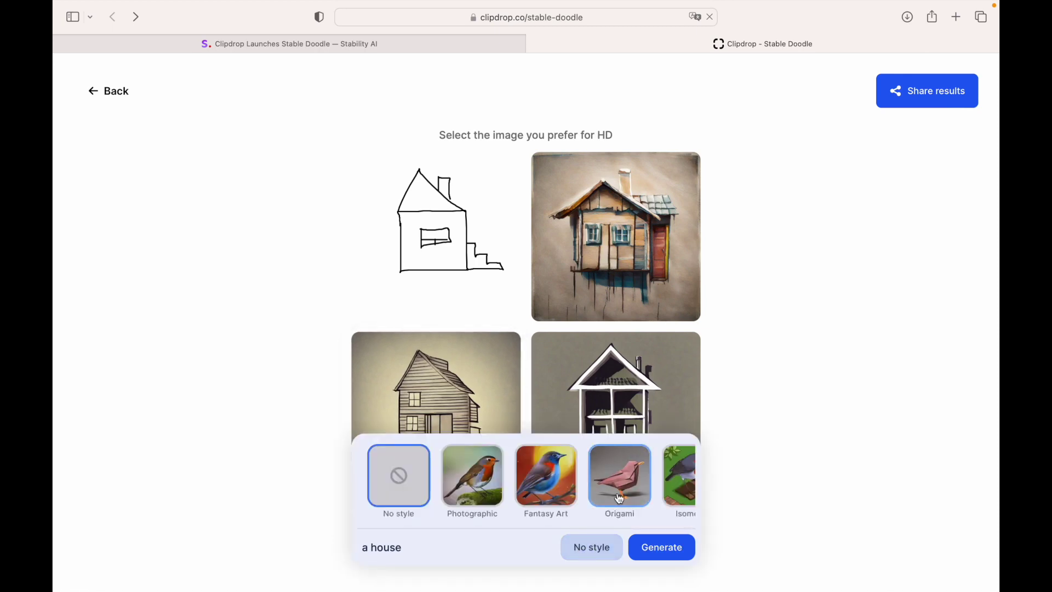
scroll(618, 497, "right", 2)
scroll(618, 497, "right", 2)
scroll(618, 497, "right", 2)
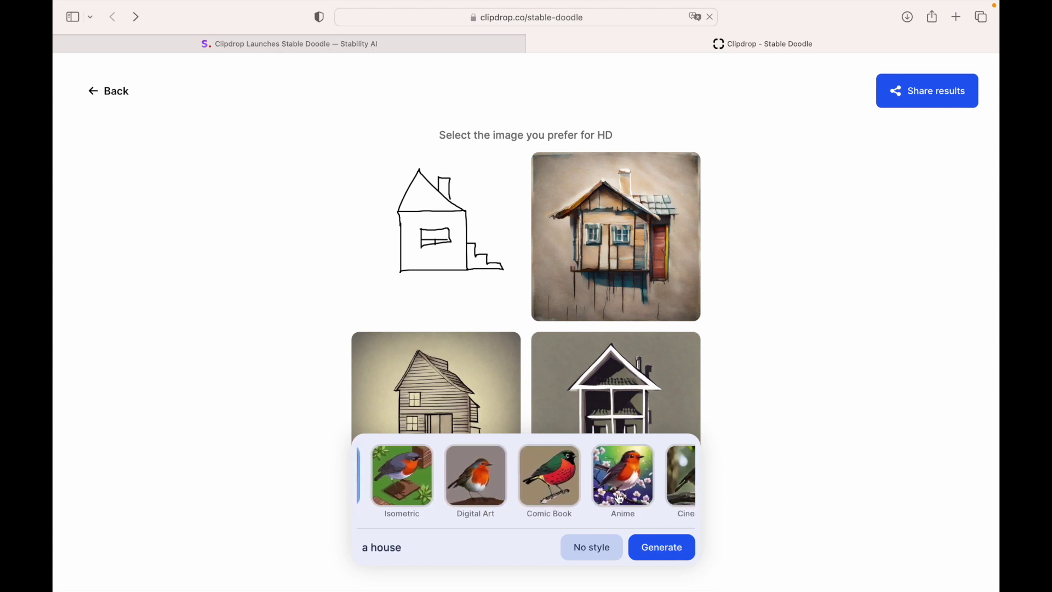
scroll(618, 497, "right", 2)
scroll(618, 498, "right", 2)
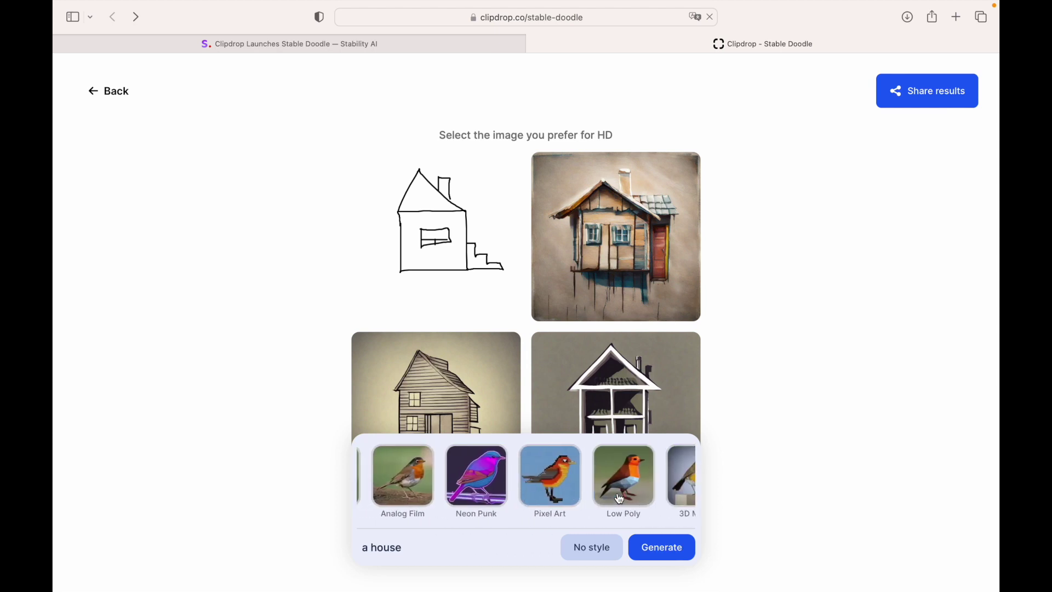
Regenerate the house with the Neon Punk style and enlarge the top-right image.
left_click(491, 484)
left_click(672, 548)
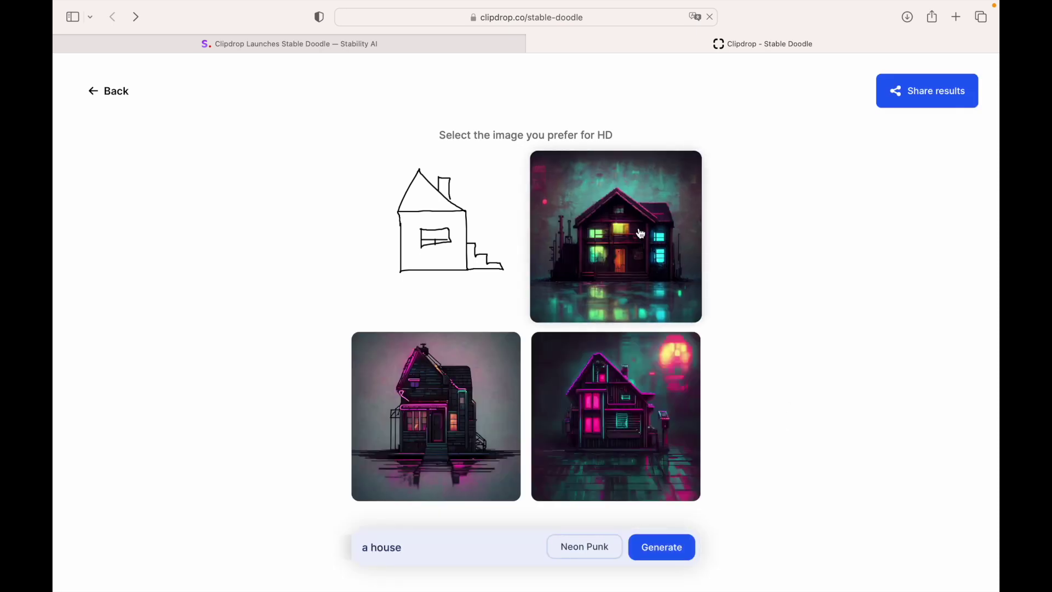
left_click(641, 233)
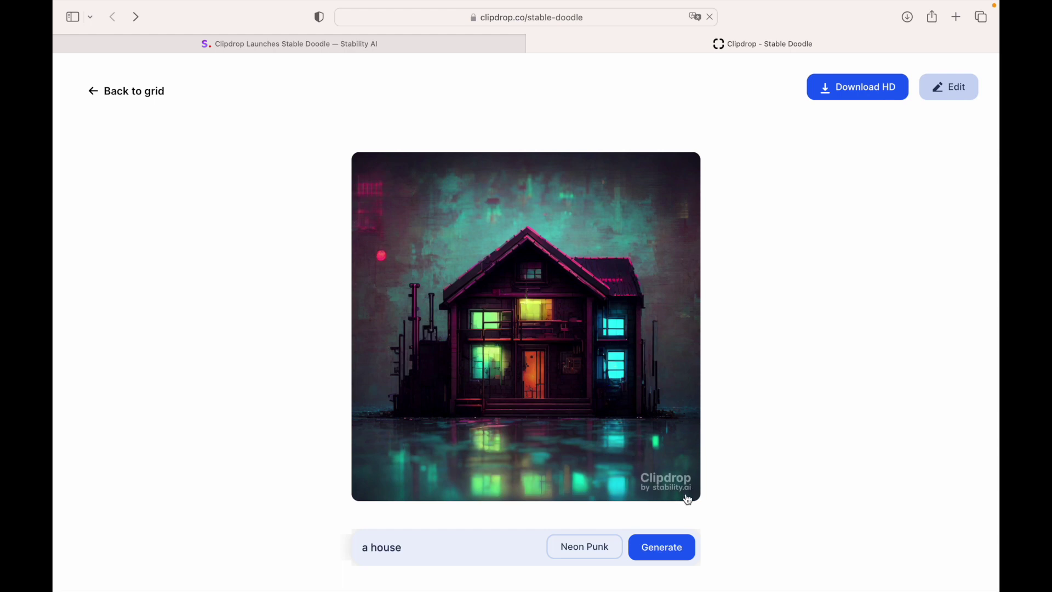
Leave the enlarged HD image via Back to grid, then return to the drawing page.
left_click(169, 99)
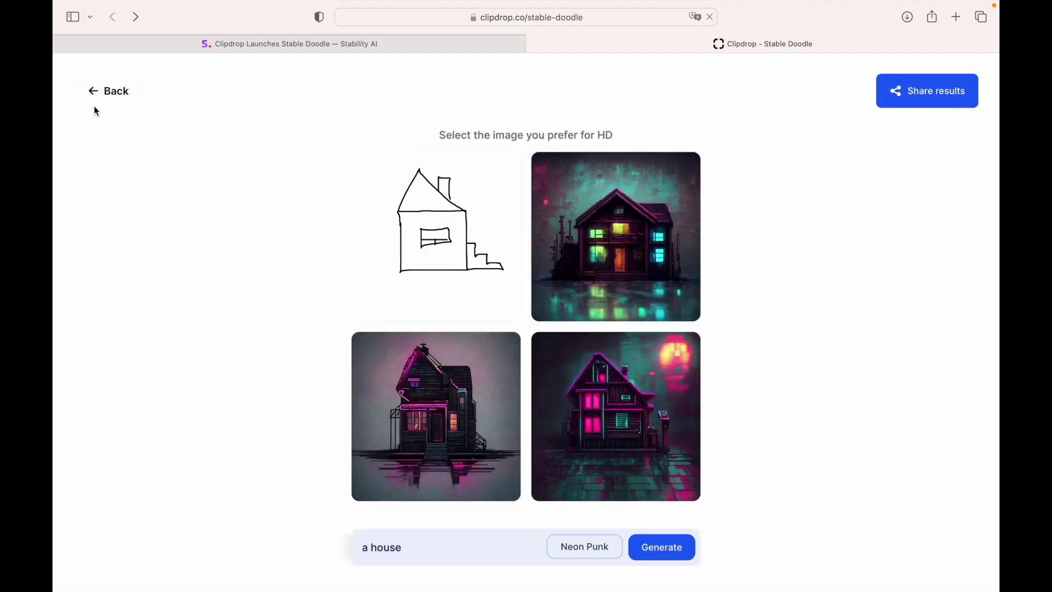
left_click(93, 102)
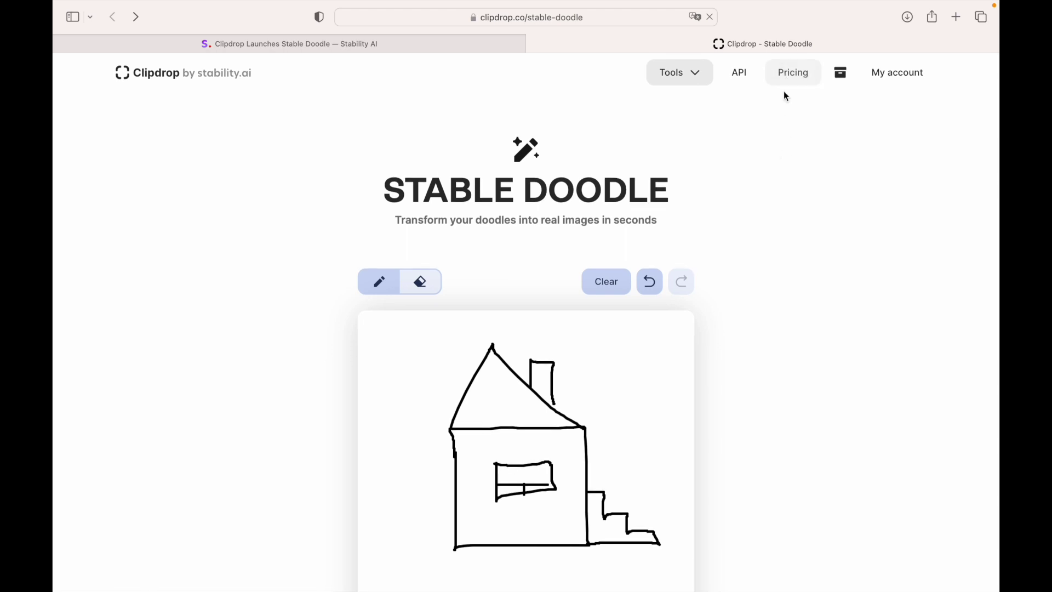
Dismiss the browser right-click menu on the drawing page.
right_click(765, 210)
left_click(754, 180)
scroll(752, 232, "down", 1)
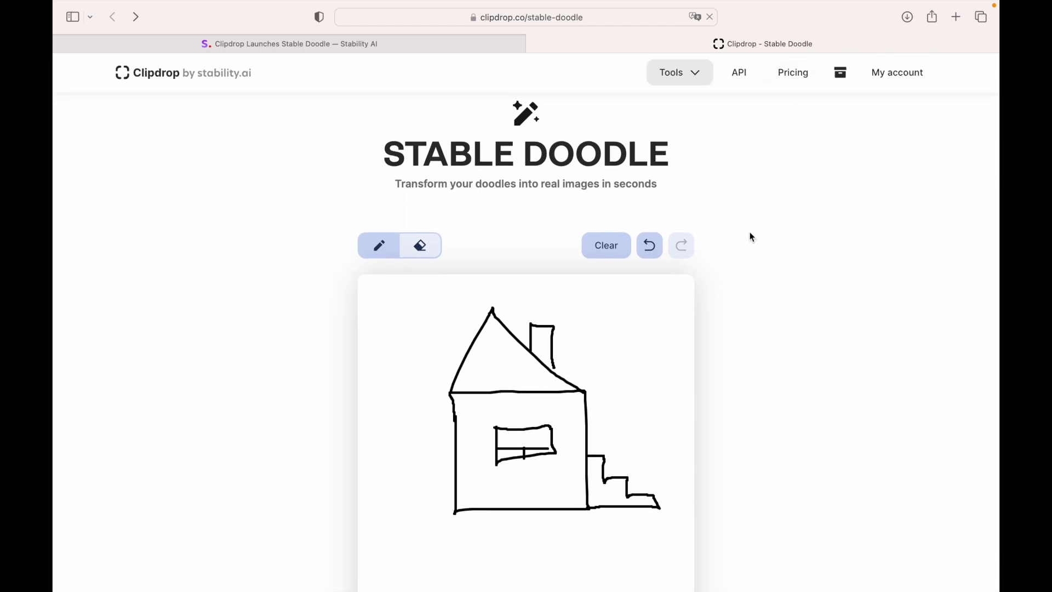
scroll(750, 237, "down", 2)
scroll(750, 237, "down", 2)
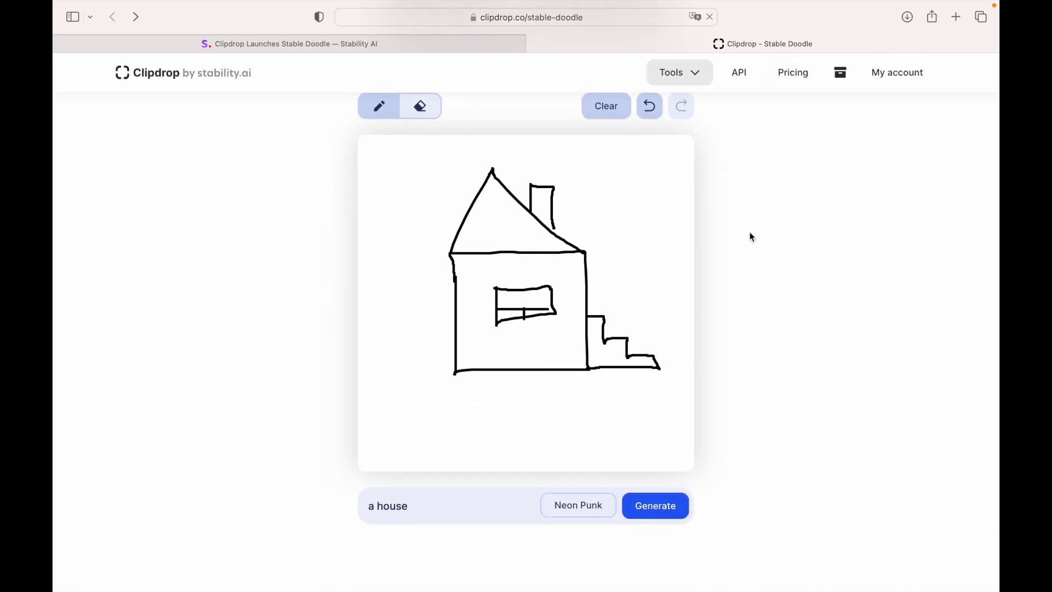